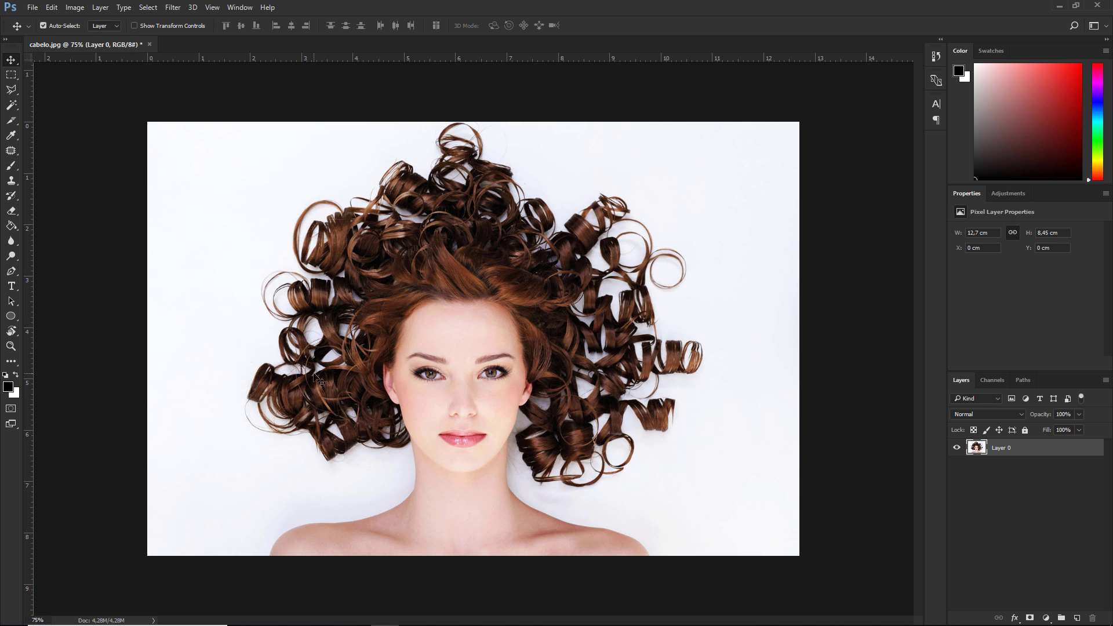
# Step: Set up the Background Eraser with a 52 px brush and background-swatch sampling, and erase a test strip in the photo's upper-left area
pyautogui.click(11, 210)
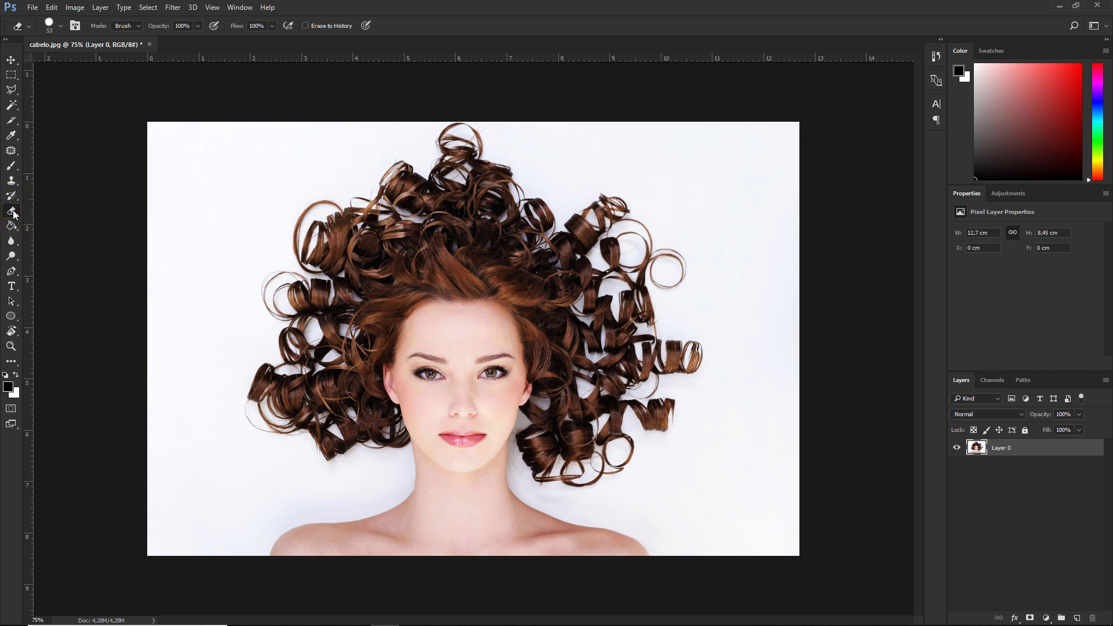
pyautogui.rightClick(13, 212)
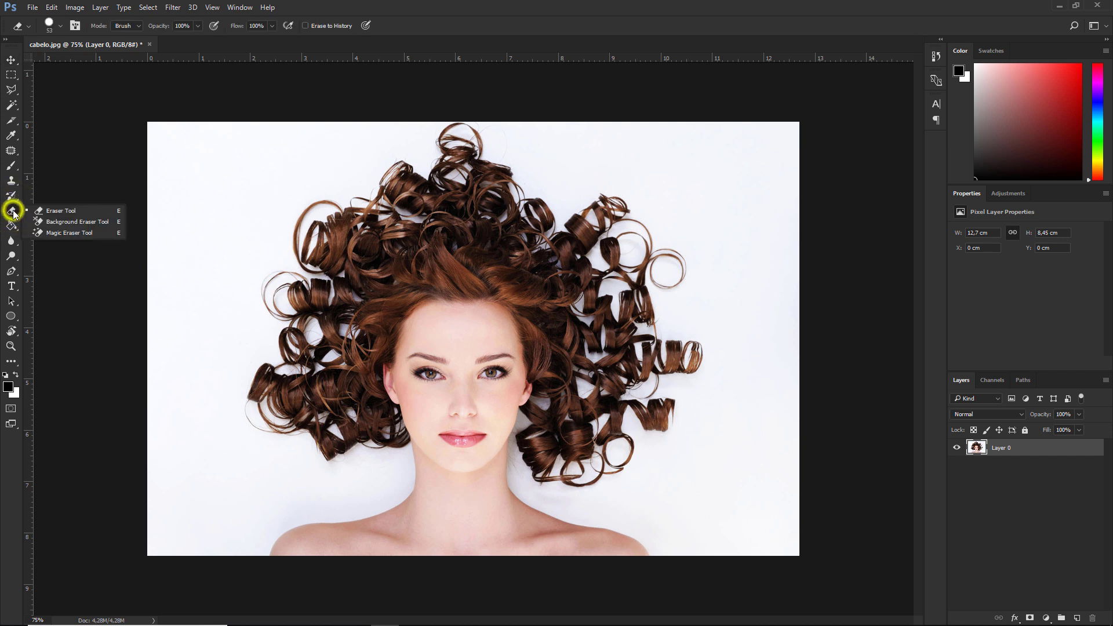
pyautogui.click(64, 222)
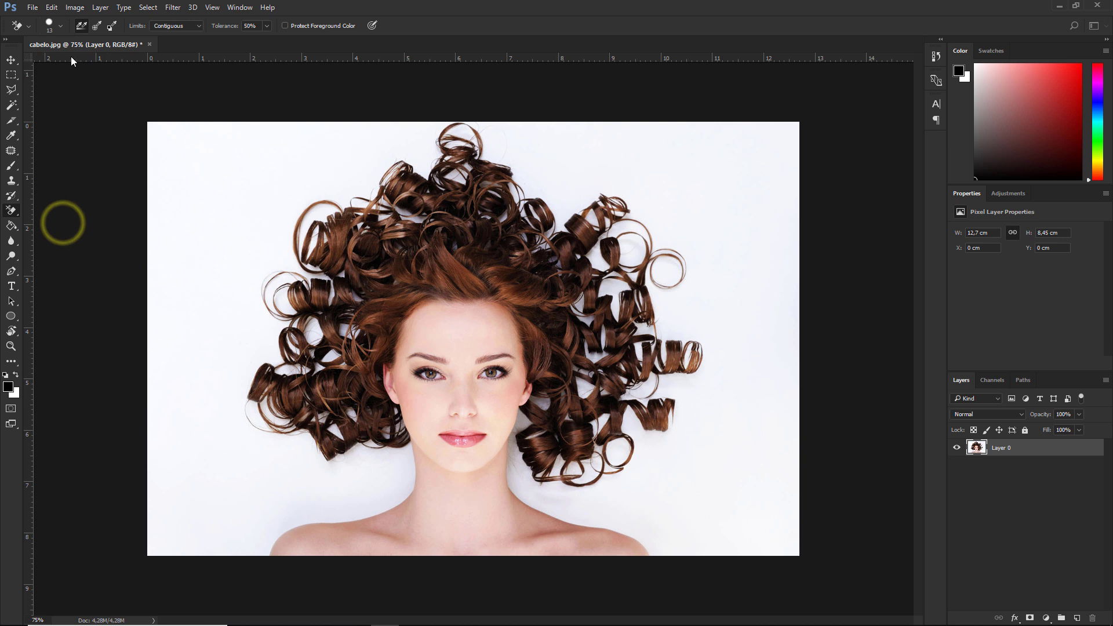
pyautogui.click(61, 27)
pyautogui.moveTo(23, 57); pyautogui.dragTo(46, 58)
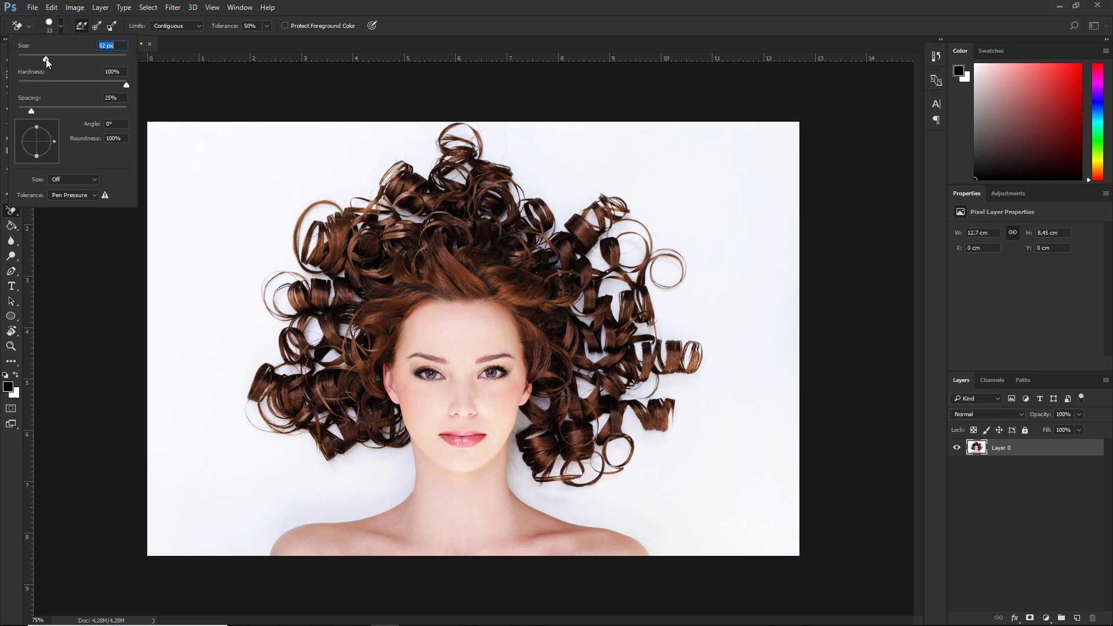
pyautogui.click(332, 7)
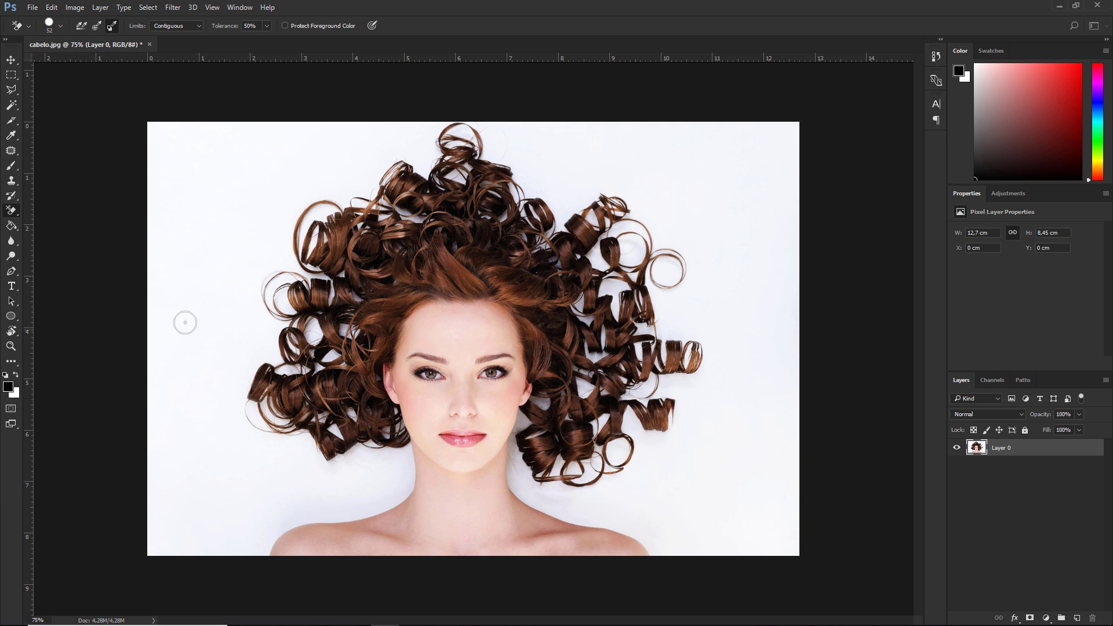
pyautogui.moveTo(168, 219)
pyautogui.mouseDown()
pyautogui.moveTo(226, 177)
pyautogui.moveTo(280, 164)
pyautogui.mouseUp()
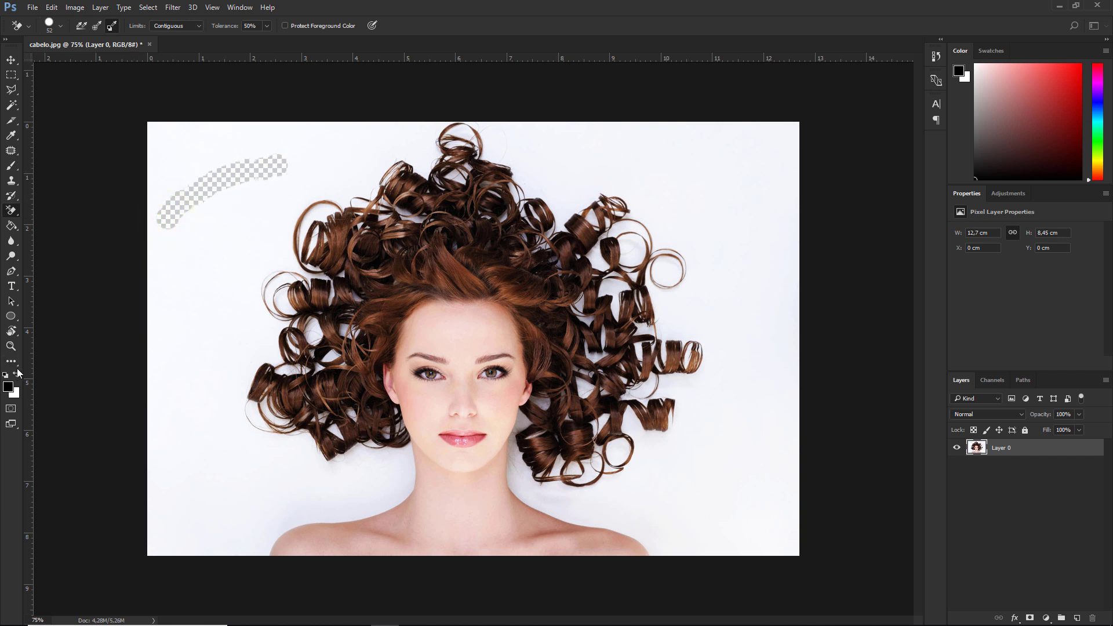
# Step: Set the eraser's limits to Discontiguous and enable protection of the foreground color, keeping black as foreground and white as background
pyautogui.click(16, 376)
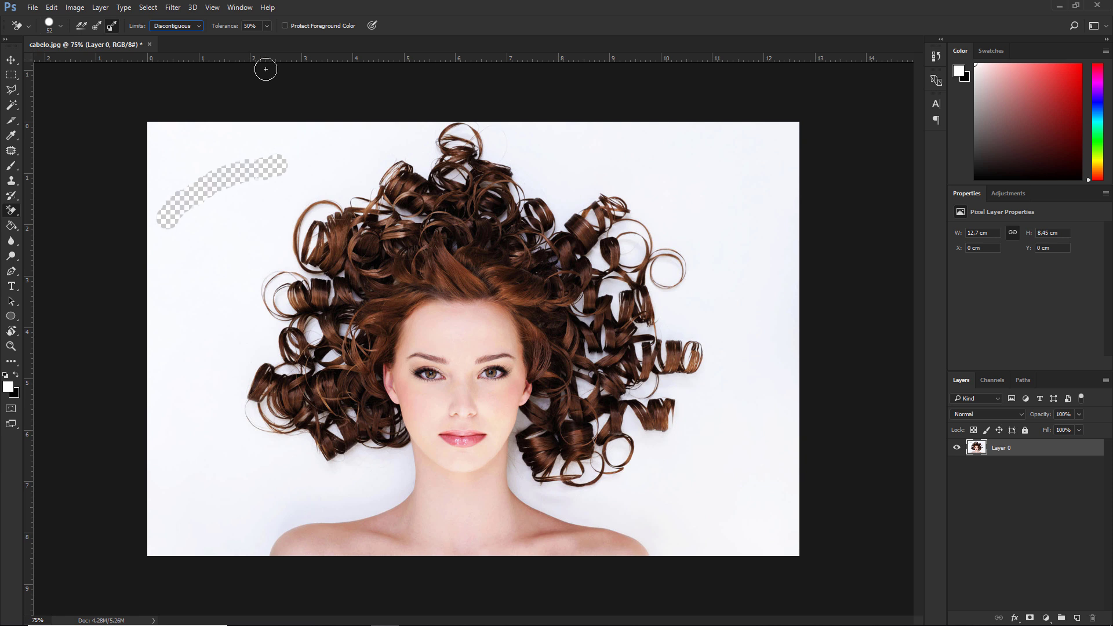
pyautogui.click(285, 25)
pyautogui.click(17, 374)
# Step: Sample the near-white f8f9fd beside the upper-left curl as the background color
pyautogui.click(19, 396)
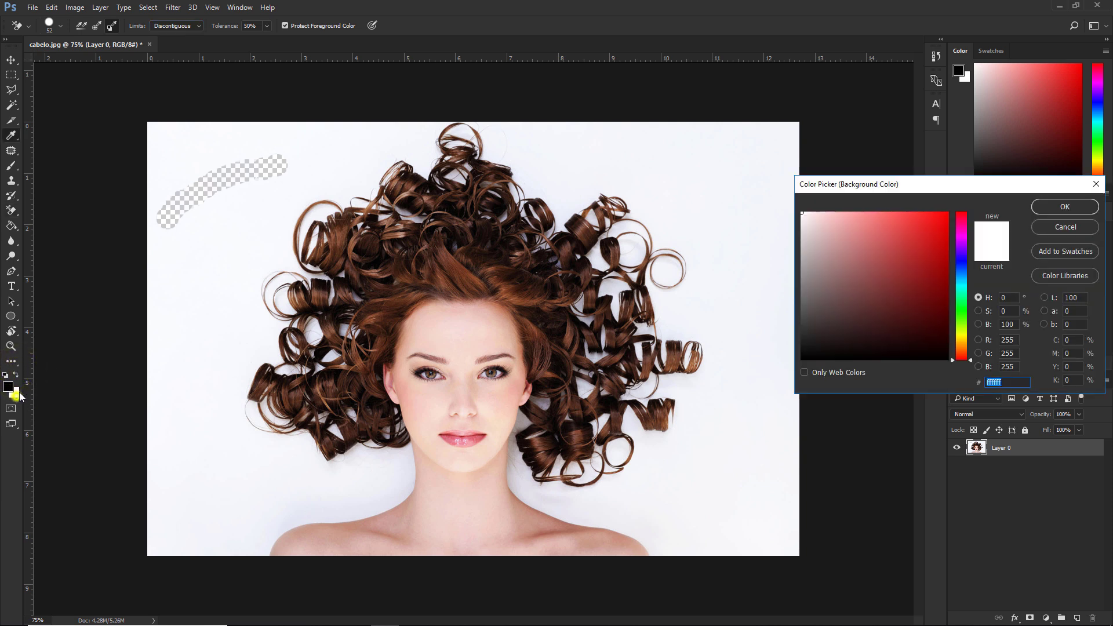
pyautogui.click(301, 206)
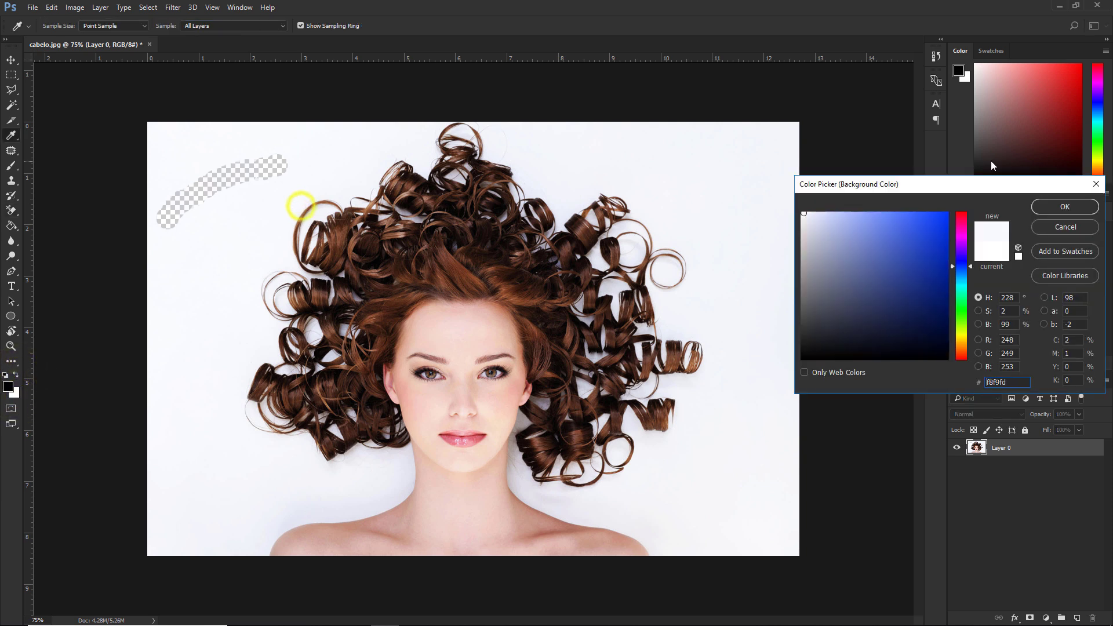
pyautogui.click(1065, 208)
# Step: Sample the hair brown 9d6745 as the protected foreground color and erase the white background around the upper-left curls
pyautogui.click(9, 388)
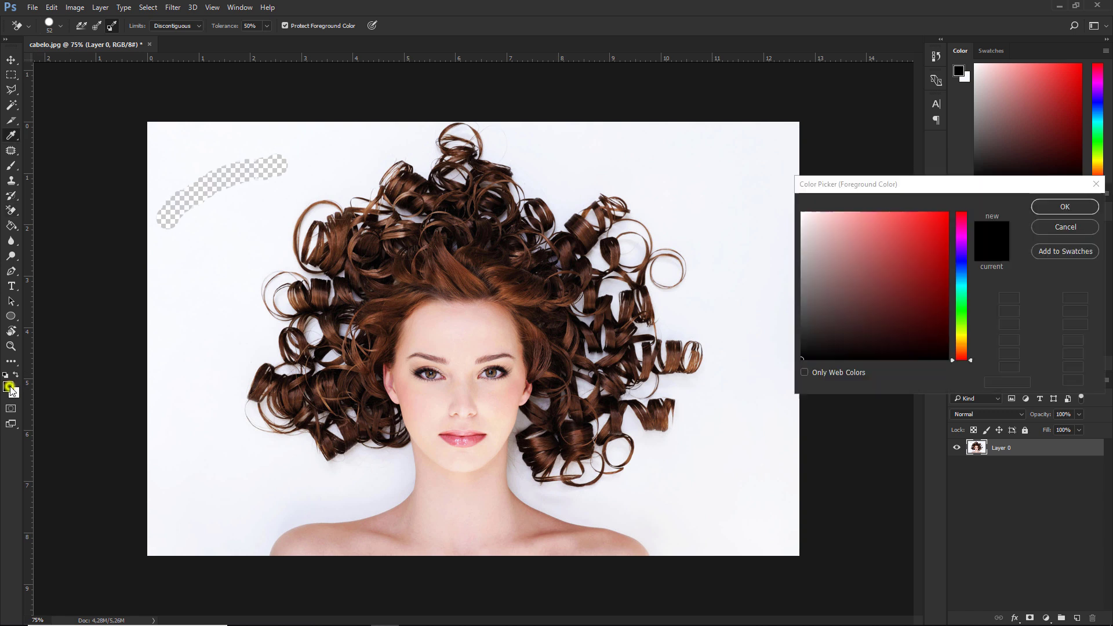
pyautogui.click(301, 217)
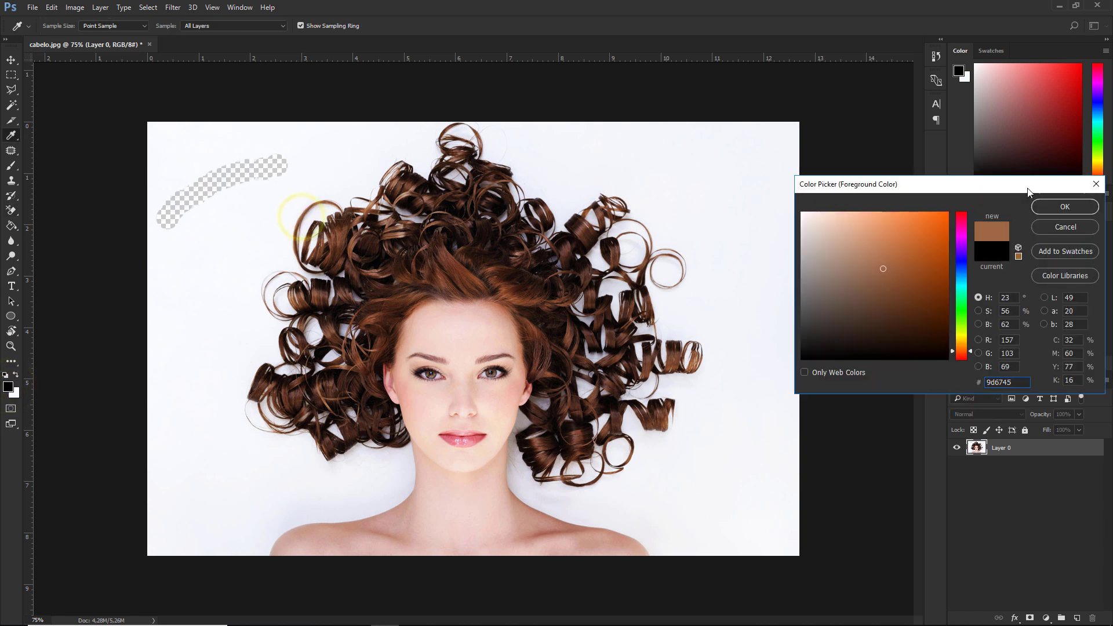
pyautogui.click(1061, 207)
pyautogui.press('e')
pyautogui.moveTo(345, 207)
pyautogui.mouseDown()
pyautogui.moveTo(292, 232)
pyautogui.moveTo(292, 266)
pyautogui.moveTo(309, 222)
pyautogui.moveTo(324, 218)
pyautogui.moveTo(306, 275)
pyautogui.moveTo(282, 242)
pyautogui.moveTo(297, 206)
pyautogui.moveTo(272, 241)
pyautogui.moveTo(275, 313)
pyautogui.moveTo(283, 276)
pyautogui.moveTo(292, 271)
pyautogui.moveTo(278, 296)
pyautogui.moveTo(288, 309)
pyautogui.moveTo(304, 281)
pyautogui.moveTo(281, 314)
pyautogui.moveTo(282, 344)
pyautogui.moveTo(286, 316)
pyautogui.moveTo(244, 265)
pyautogui.moveTo(256, 318)
pyautogui.moveTo(284, 365)
pyautogui.moveTo(265, 329)
pyautogui.moveTo(305, 244)
pyautogui.moveTo(338, 202)
pyautogui.moveTo(365, 195)
pyautogui.moveTo(342, 199)
pyautogui.moveTo(372, 192)
pyautogui.moveTo(418, 156)
pyautogui.moveTo(308, 190)
pyautogui.moveTo(289, 231)
pyautogui.moveTo(345, 174)
pyautogui.moveTo(310, 185)
pyautogui.moveTo(251, 254)
pyautogui.mouseUp()
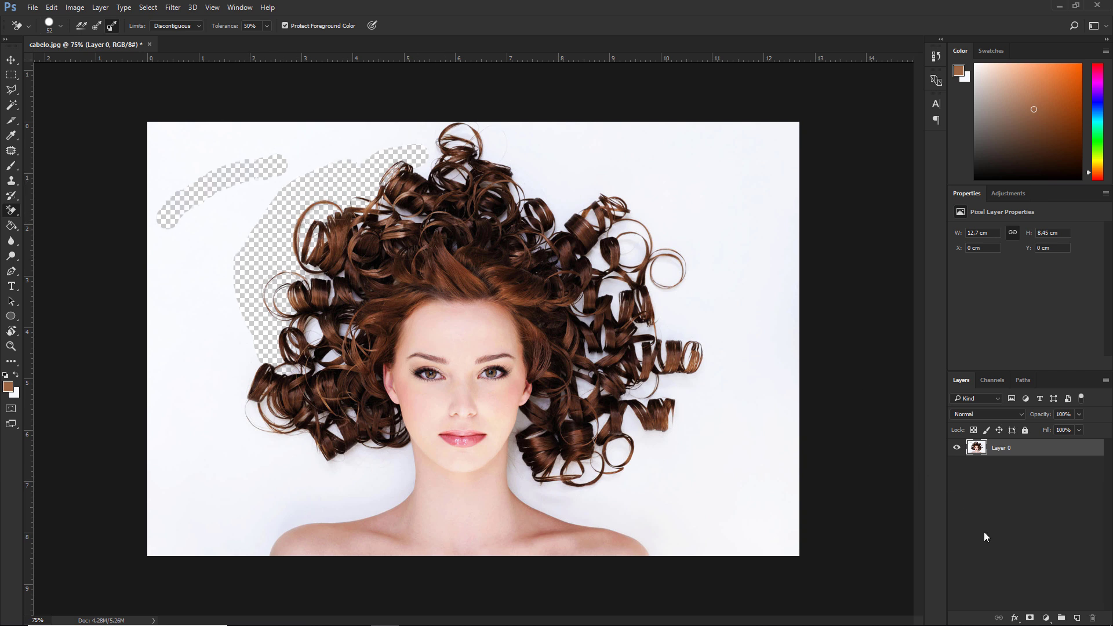
# Step: Add a Solid Color fill layer in bright blue
pyautogui.click(1046, 618)
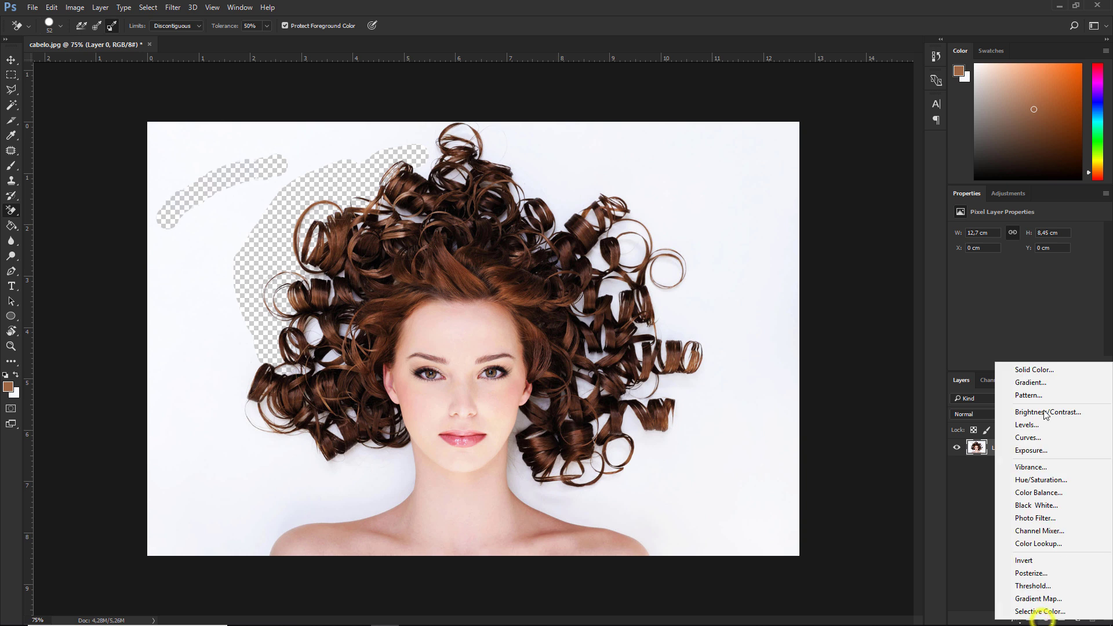
pyautogui.click(1048, 371)
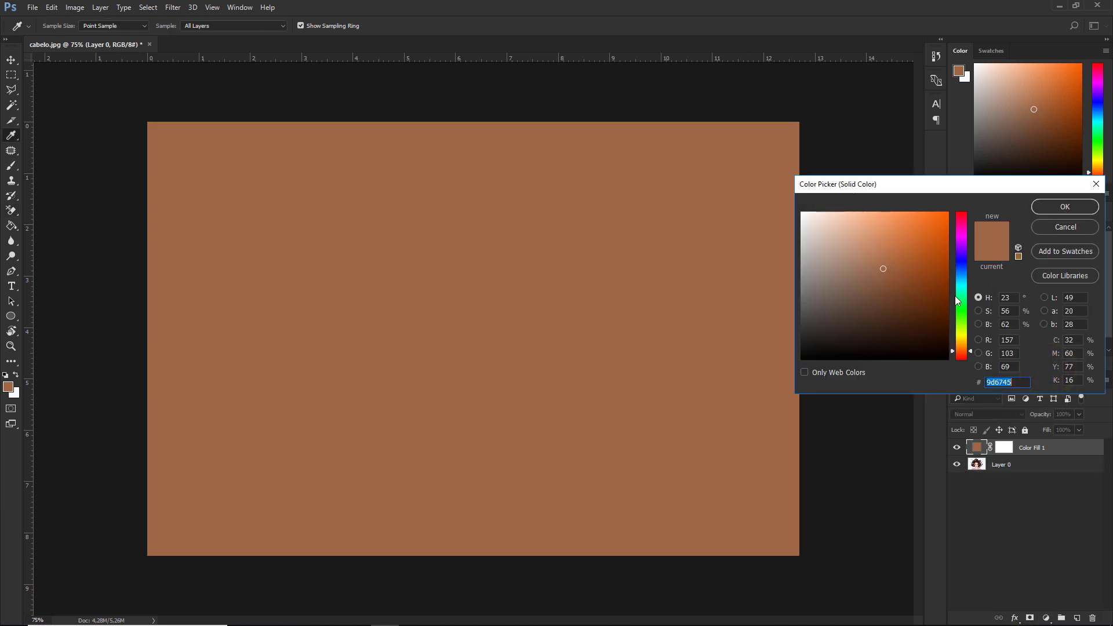
pyautogui.click(960, 277)
pyautogui.click(923, 222)
pyautogui.click(1067, 207)
# Step: Move the blue fill layer beneath Layer 0 and erase more white background in the photo's upper-left corner
pyautogui.press('e')
pyautogui.moveTo(1012, 433); pyautogui.dragTo(1012, 442)
pyautogui.moveTo(291, 188)
pyautogui.mouseDown()
pyautogui.moveTo(256, 217)
pyautogui.moveTo(251, 297)
pyautogui.moveTo(256, 184)
pyautogui.moveTo(249, 301)
pyautogui.moveTo(274, 303)
pyautogui.moveTo(267, 324)
pyautogui.moveTo(283, 312)
pyautogui.moveTo(285, 343)
pyautogui.moveTo(281, 316)
pyautogui.moveTo(255, 314)
pyautogui.moveTo(230, 237)
pyautogui.moveTo(234, 187)
pyautogui.moveTo(201, 208)
pyautogui.moveTo(225, 172)
pyautogui.moveTo(148, 182)
pyautogui.moveTo(148, 136)
pyautogui.moveTo(159, 123)
pyautogui.moveTo(222, 123)
pyautogui.moveTo(150, 147)
pyautogui.moveTo(170, 157)
pyautogui.moveTo(226, 132)
pyautogui.moveTo(289, 140)
pyautogui.moveTo(233, 155)
pyautogui.moveTo(411, 110)
pyautogui.moveTo(302, 174)
pyautogui.moveTo(144, 240)
pyautogui.mouseUp()
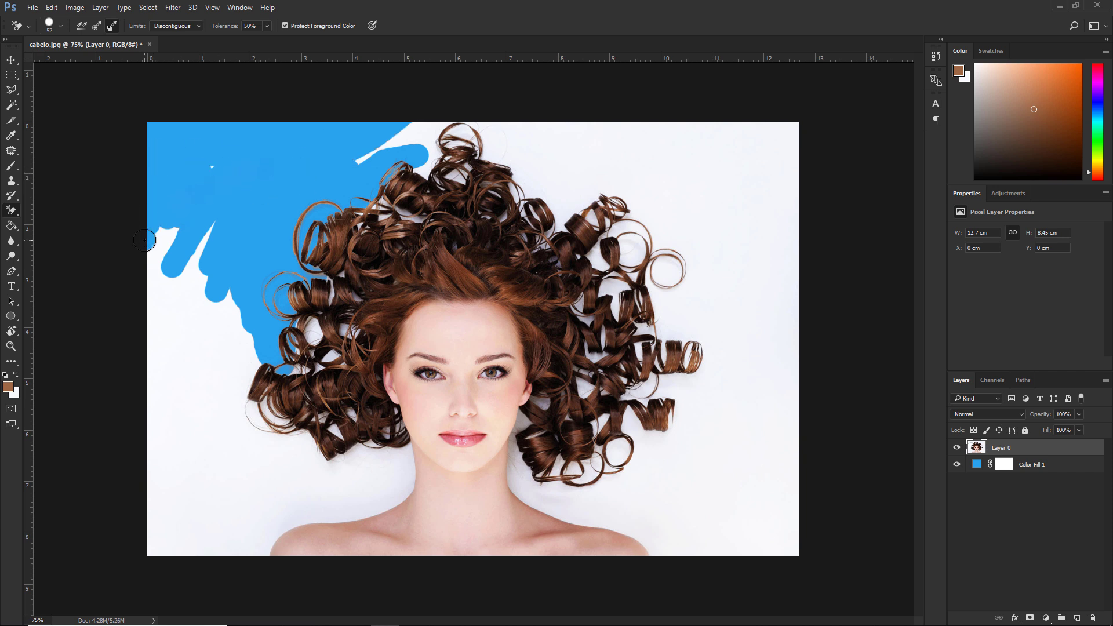
# Step: Sample a gap in the left curls as background color and hair brown 6b4030 as protected foreground, and erase that gap
pyautogui.click(14, 394)
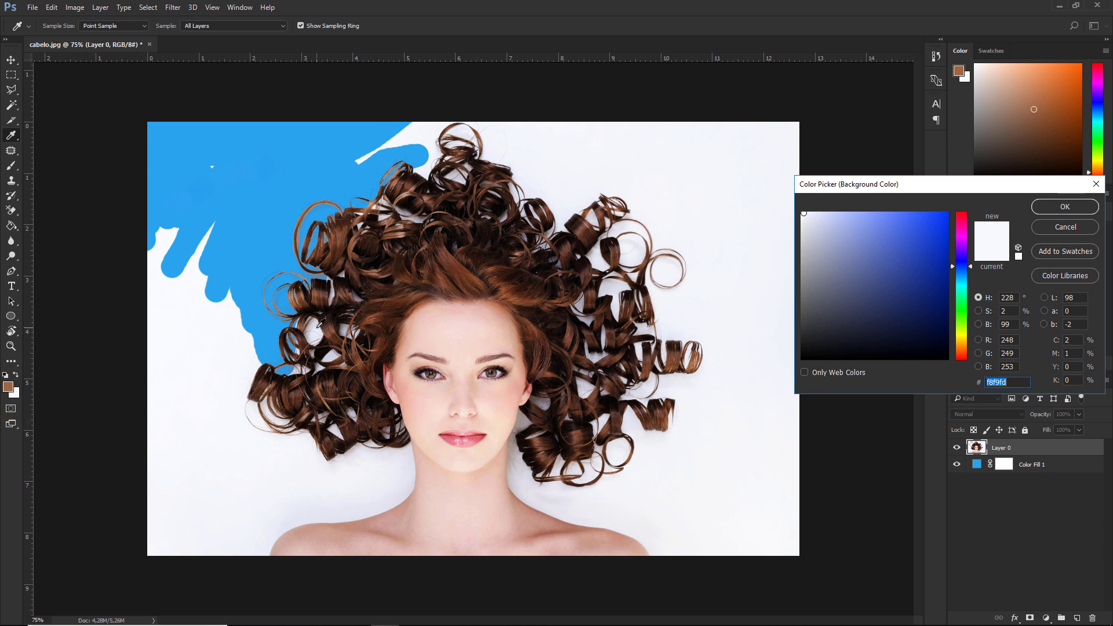
pyautogui.click(320, 323)
pyautogui.click(1072, 208)
pyautogui.click(8, 387)
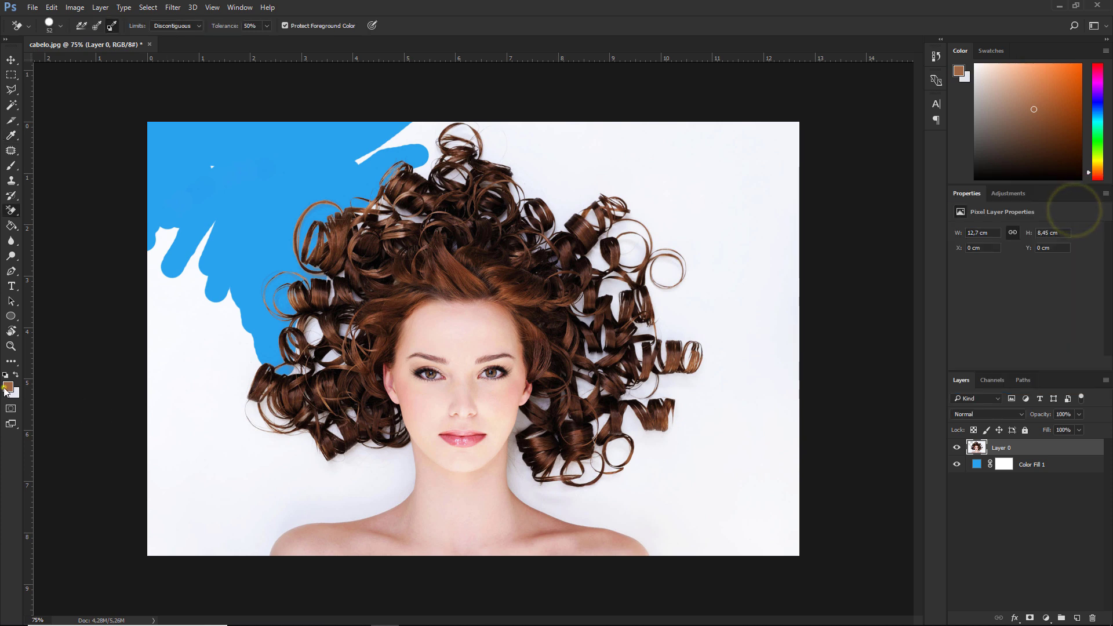
pyautogui.click(302, 322)
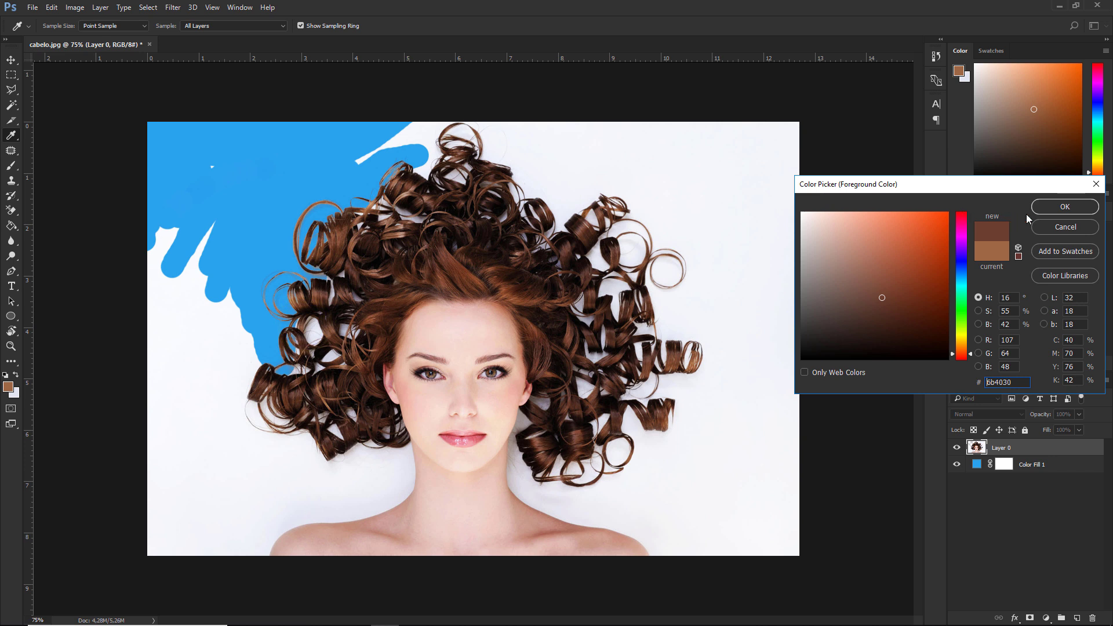
pyautogui.click(1074, 203)
pyautogui.press('e')
pyautogui.click(311, 323)
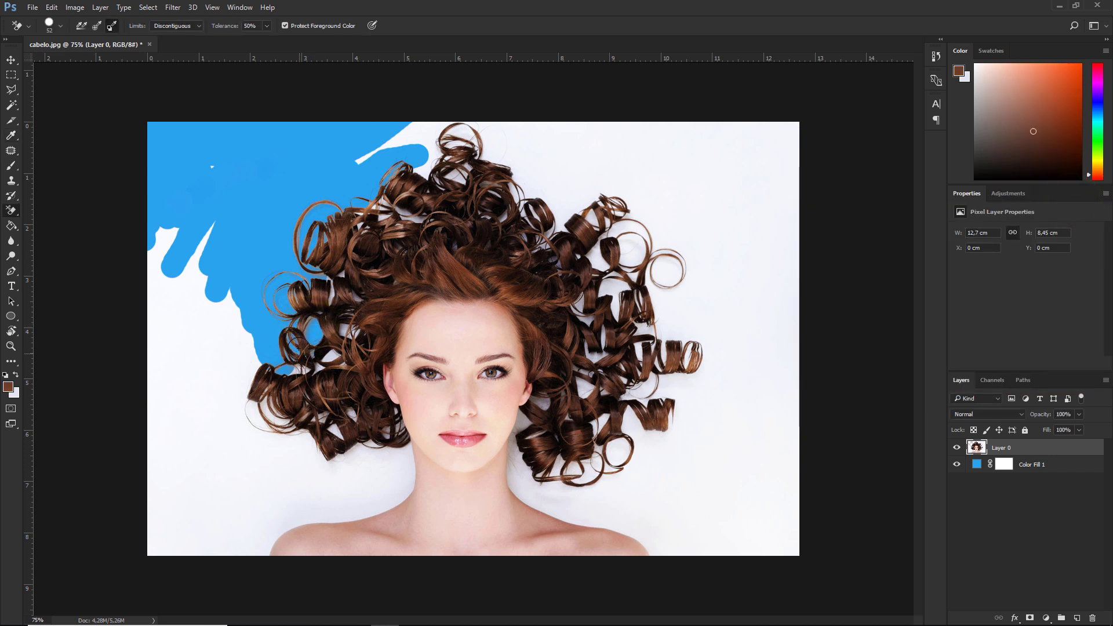
# Step: Erase two more gaps in the left curls, using the background colors d1d4e5 and aaa8bd sampled from them
pyautogui.click(14, 394)
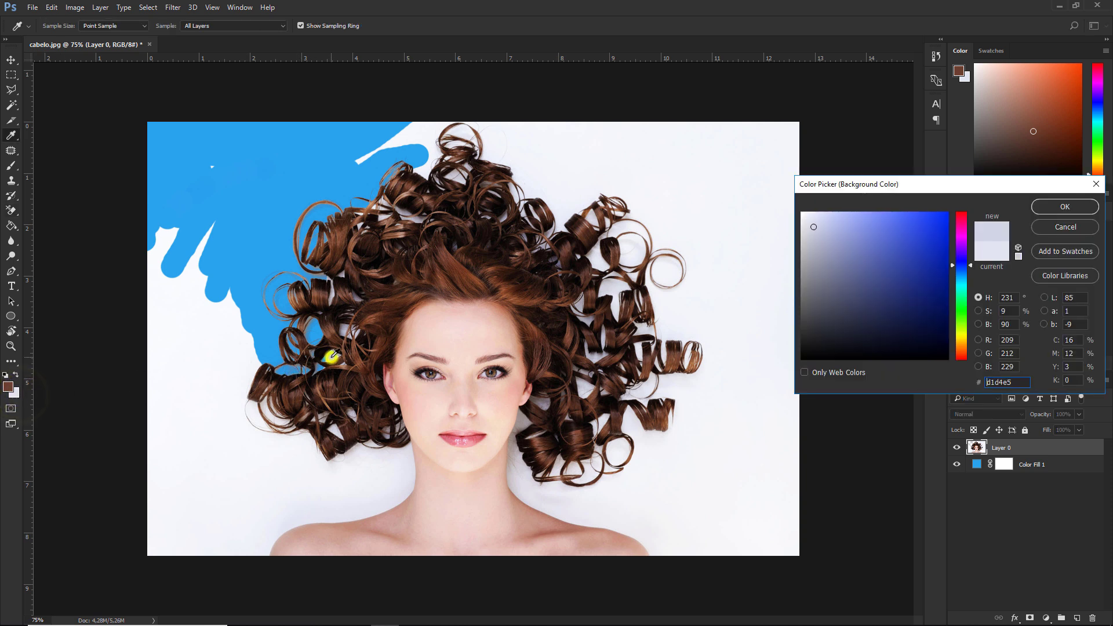
pyautogui.click(1073, 207)
pyautogui.click(334, 357)
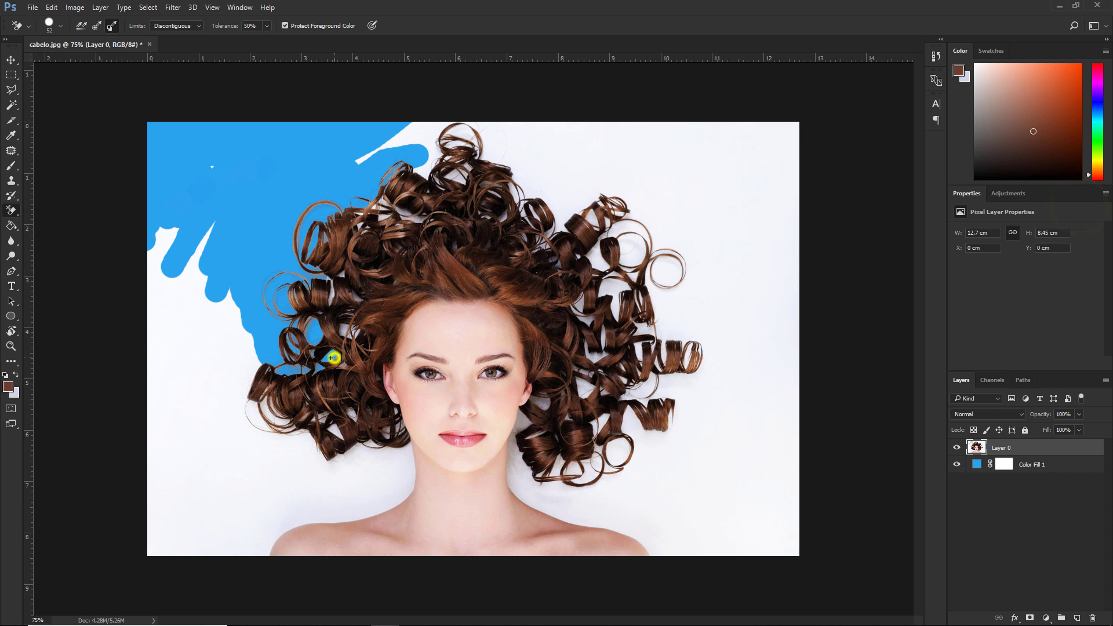
pyautogui.click(14, 394)
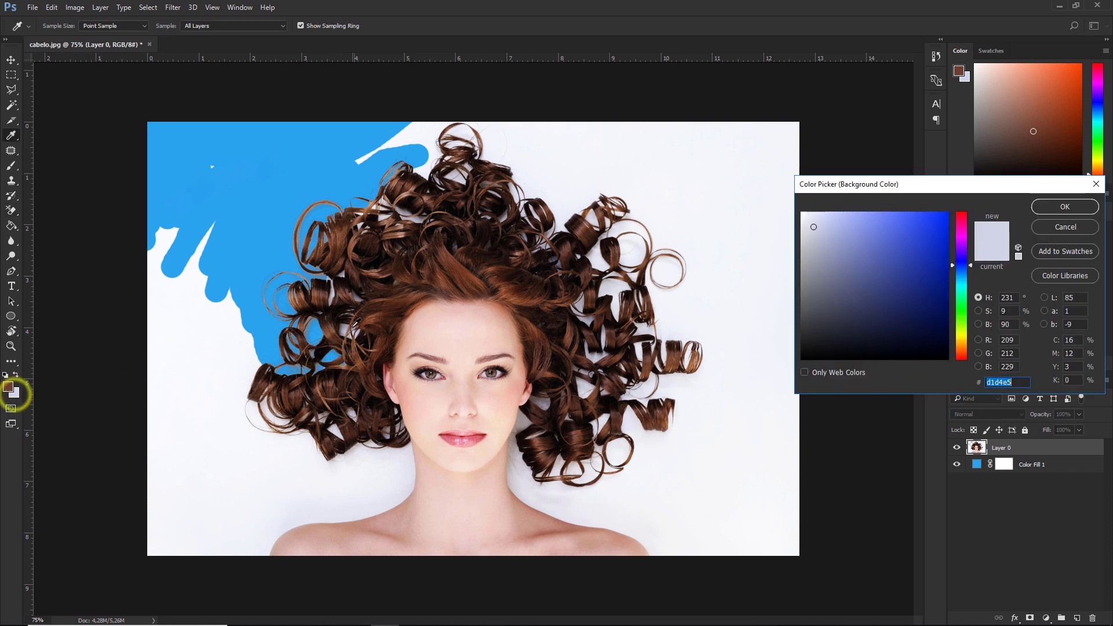
pyautogui.click(347, 325)
pyautogui.click(1061, 205)
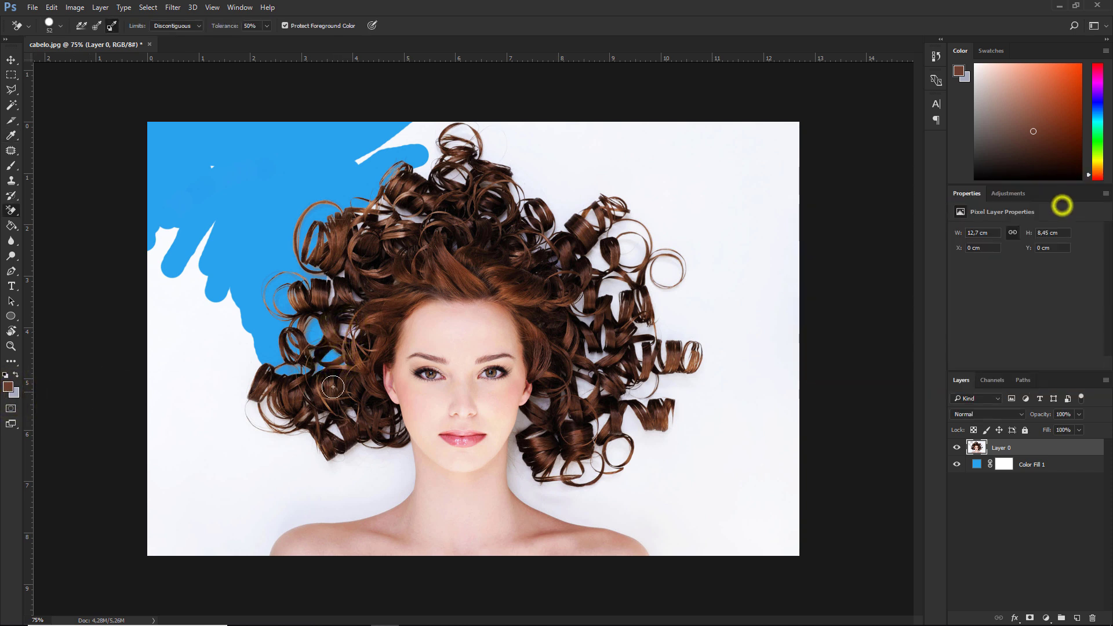
pyautogui.click(348, 333)
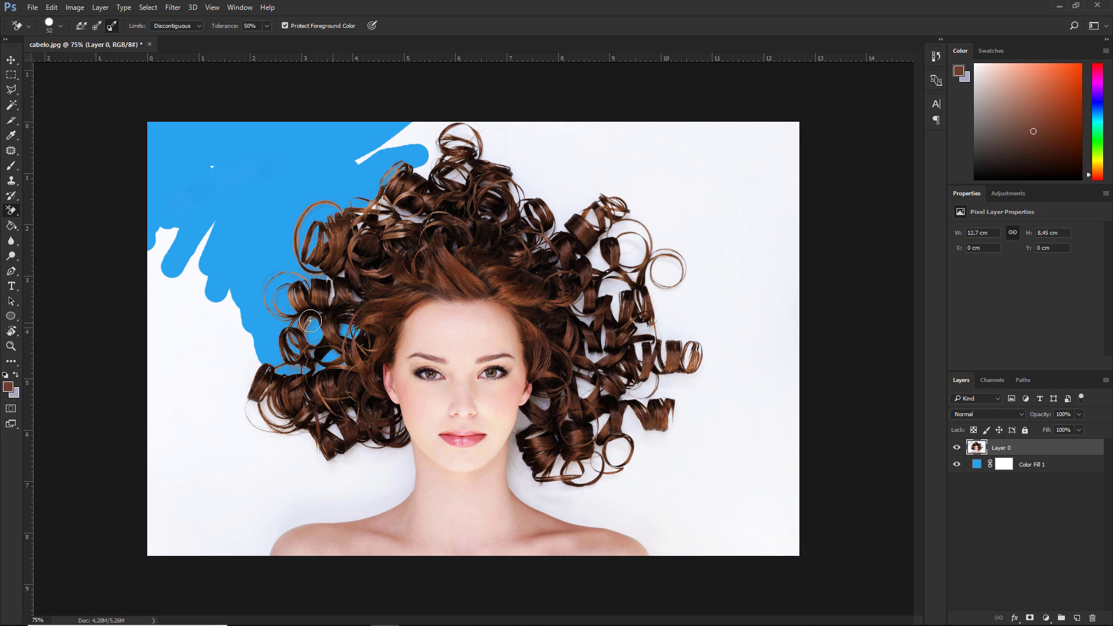
# Step: Sample bab7c2 between the middle-left curls as background color and erase the small gaps around them
pyautogui.click(14, 393)
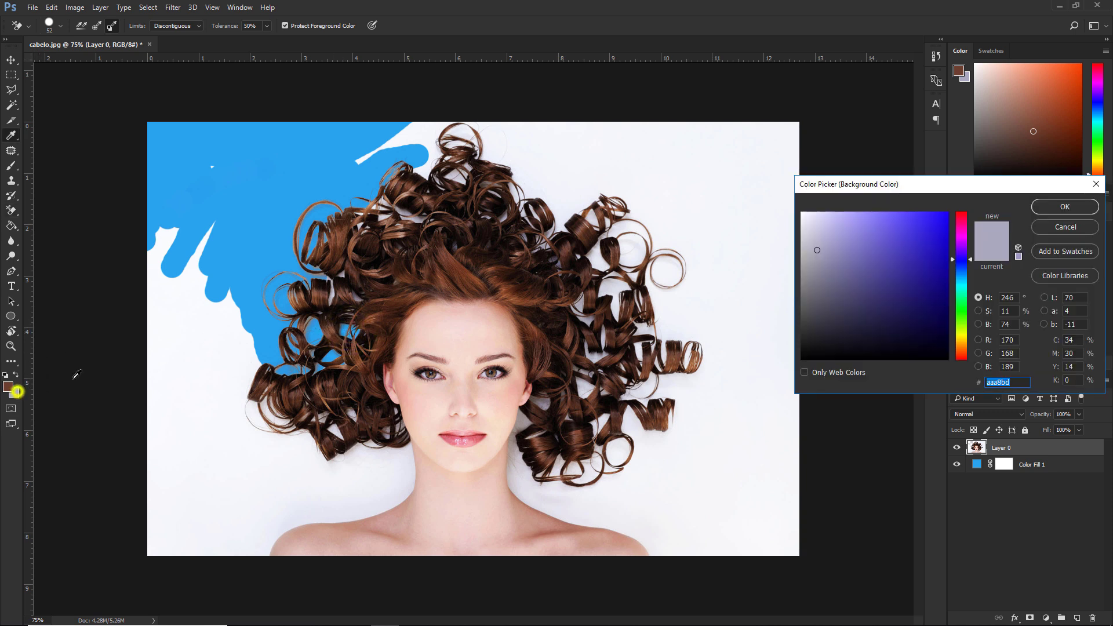
pyautogui.click(334, 293)
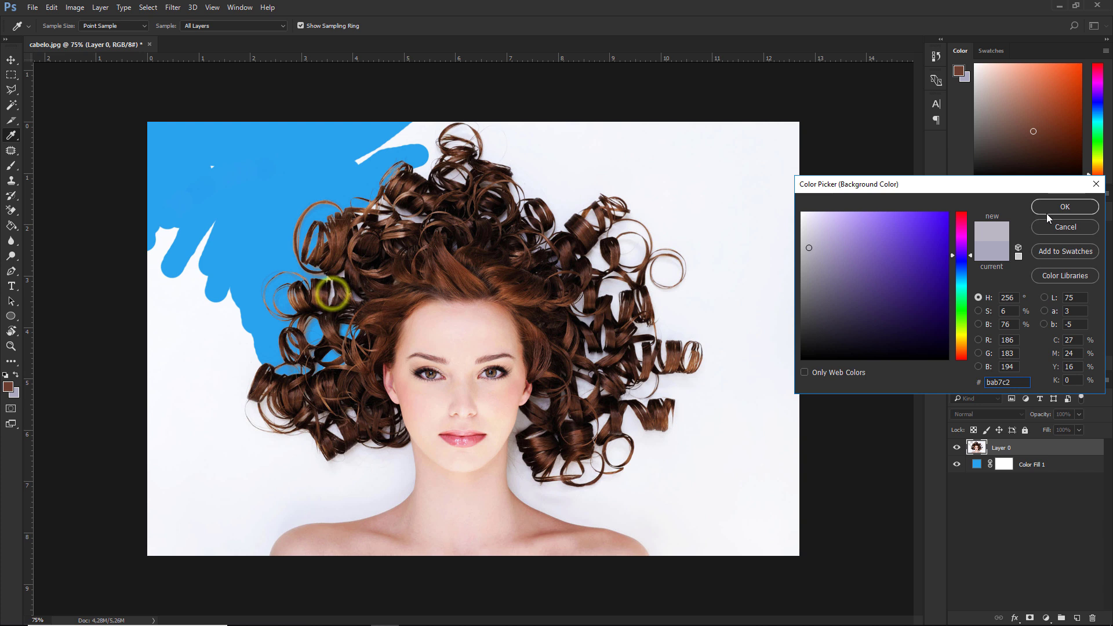
pyautogui.click(1065, 207)
pyautogui.click(323, 300)
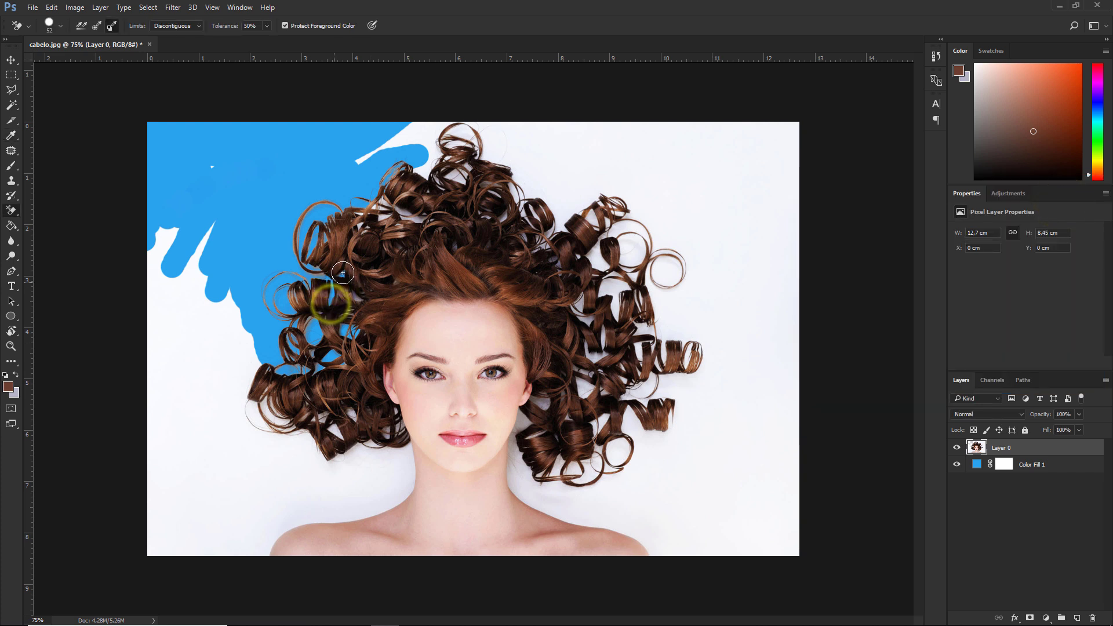
pyautogui.moveTo(358, 298); pyautogui.dragTo(311, 271)
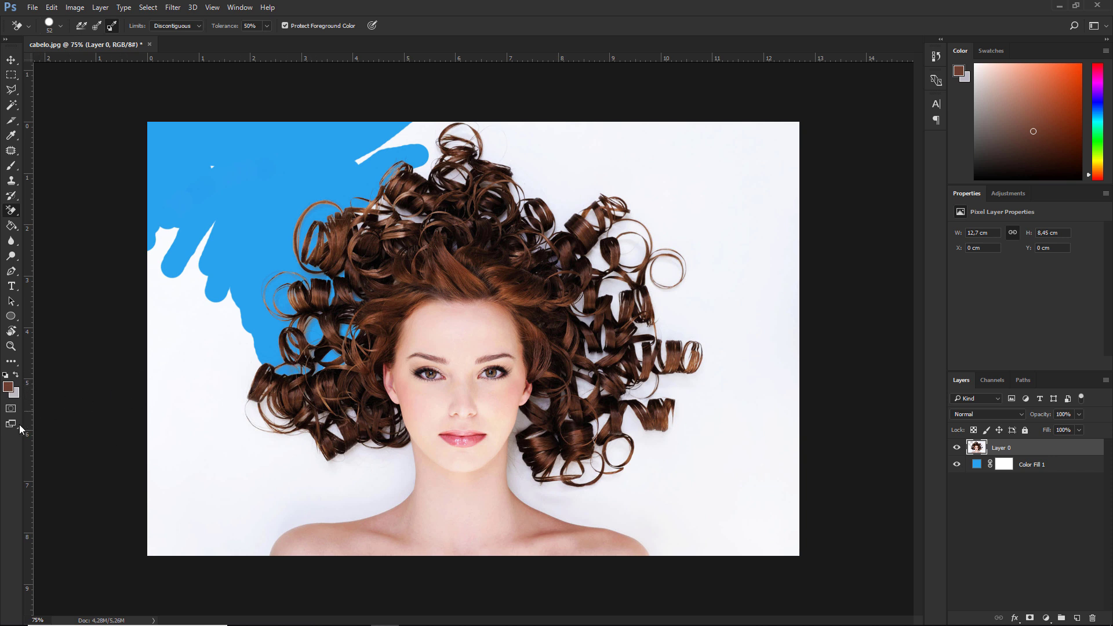
# Step: Sample the white at the photo's left edge as background color and erase the remaining white patches down that side
pyautogui.click(14, 394)
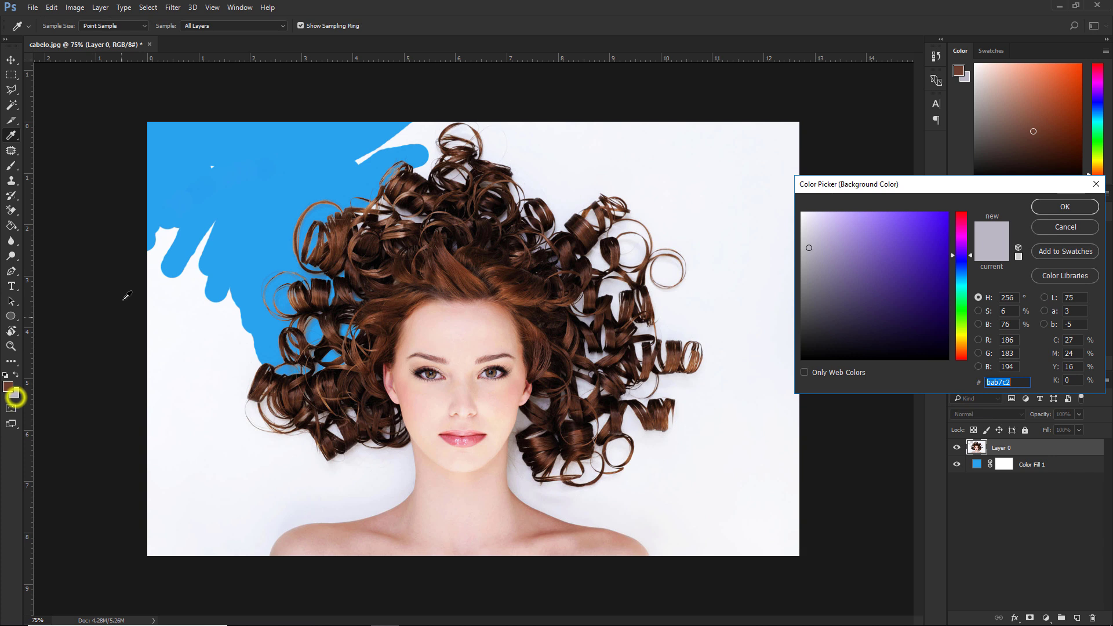
pyautogui.click(158, 290)
pyautogui.click(1074, 209)
pyautogui.moveTo(187, 237)
pyautogui.mouseDown()
pyautogui.moveTo(155, 254)
pyautogui.moveTo(231, 161)
pyautogui.mouseUp()
pyautogui.moveTo(148, 279)
pyautogui.mouseDown()
pyautogui.moveTo(184, 264)
pyautogui.moveTo(140, 319)
pyautogui.moveTo(231, 301)
pyautogui.moveTo(132, 342)
pyautogui.moveTo(196, 348)
pyautogui.moveTo(240, 320)
pyautogui.moveTo(235, 337)
pyautogui.moveTo(259, 333)
pyautogui.moveTo(232, 364)
pyautogui.moveTo(151, 357)
pyautogui.moveTo(154, 371)
pyautogui.moveTo(127, 394)
pyautogui.mouseUp()
# Step: Resample the white and the protected hair brown near the lower-left curls, and erase the background beside them
pyautogui.click(14, 393)
pyautogui.click(237, 382)
pyautogui.click(1054, 206)
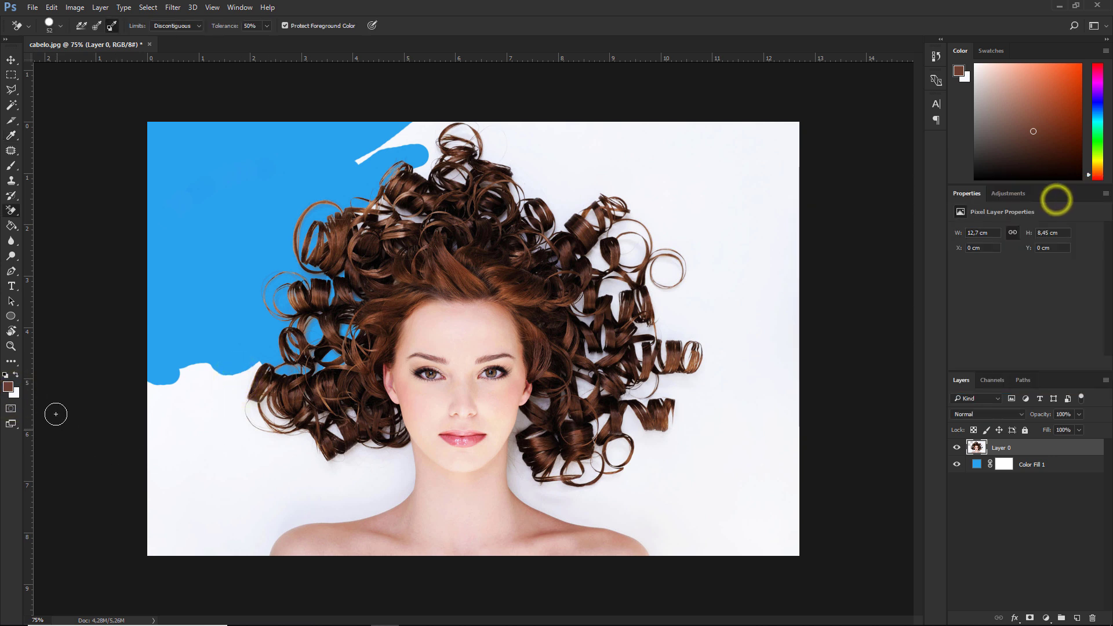
pyautogui.click(8, 386)
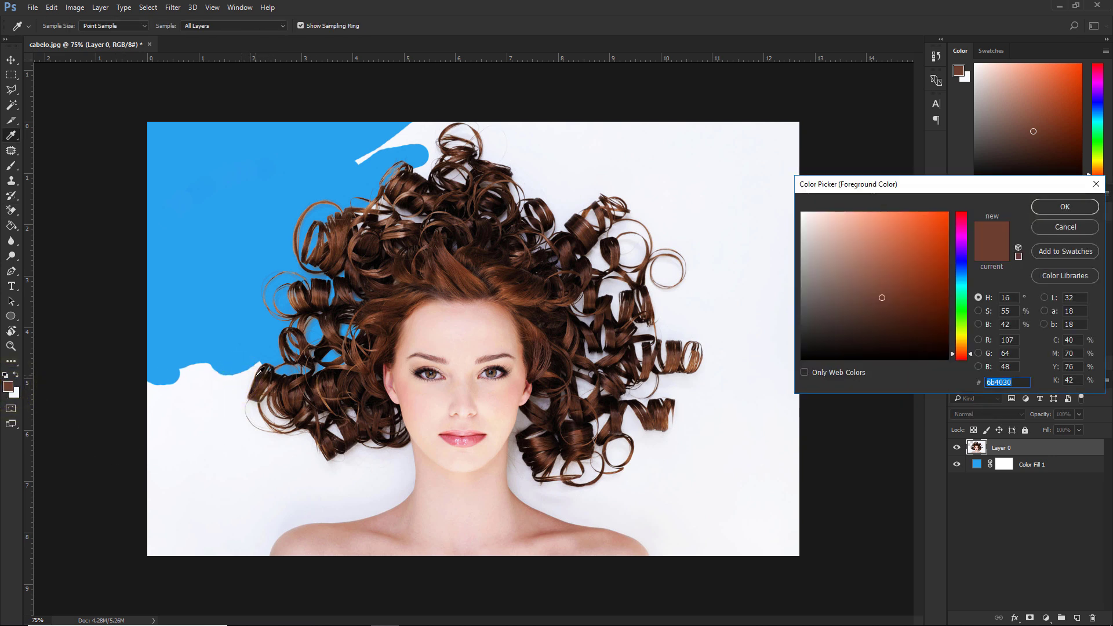
pyautogui.click(1065, 207)
pyautogui.press('e')
pyautogui.moveTo(259, 362)
pyautogui.mouseDown()
pyautogui.moveTo(239, 409)
pyautogui.moveTo(228, 366)
pyautogui.mouseUp()
pyautogui.moveTo(205, 367)
pyautogui.mouseDown()
pyautogui.moveTo(134, 389)
pyautogui.moveTo(130, 423)
pyautogui.moveTo(229, 395)
pyautogui.moveTo(157, 417)
pyautogui.moveTo(176, 417)
pyautogui.moveTo(175, 433)
pyautogui.moveTo(208, 417)
pyautogui.moveTo(183, 437)
pyautogui.moveTo(158, 436)
pyautogui.mouseUp()
# Step: Sample d8d9dd below the lowest left curls as background color and erase around them down toward the photo's lower edge
pyautogui.click(17, 395)
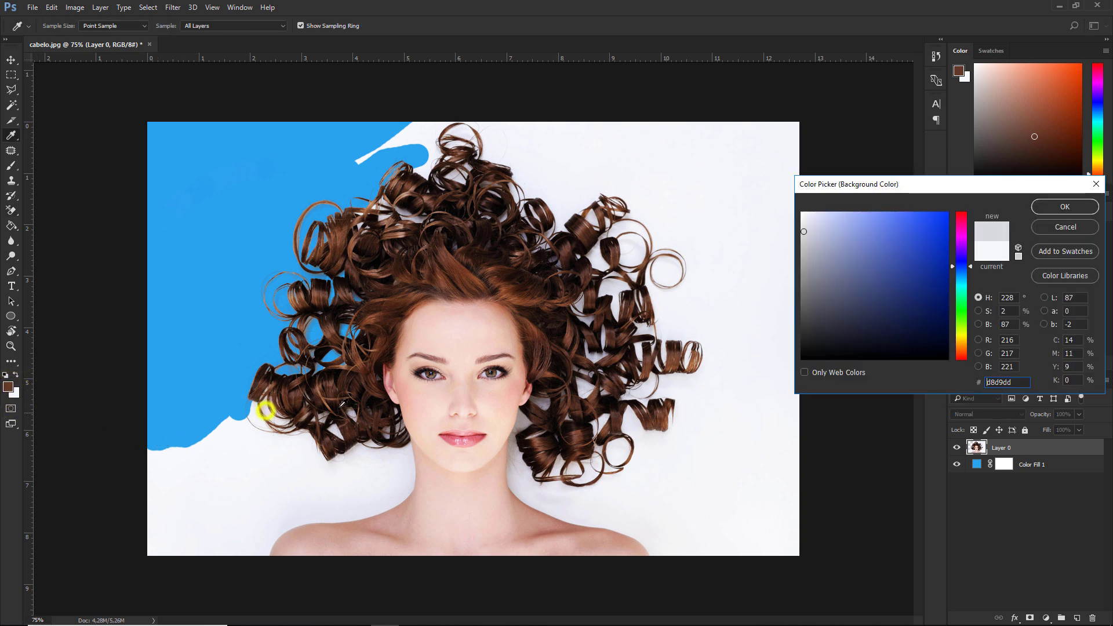
pyautogui.click(1074, 204)
pyautogui.click(261, 386)
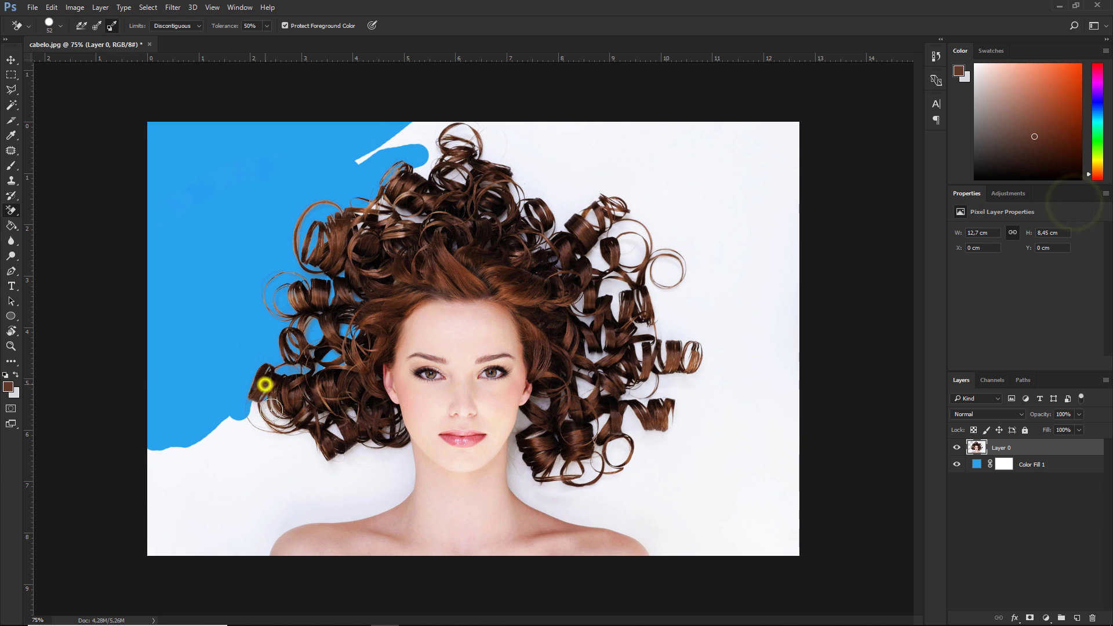
pyautogui.moveTo(265, 410)
pyautogui.mouseDown()
pyautogui.moveTo(261, 424)
pyautogui.moveTo(251, 448)
pyautogui.moveTo(302, 418)
pyautogui.moveTo(344, 413)
pyautogui.moveTo(407, 457)
pyautogui.moveTo(267, 543)
pyautogui.mouseUp()
# Step: Sample the background beside the neck and protect the skin tone d9b5a9, then erase the white around the left shoulder and neck
pyautogui.click(15, 393)
pyautogui.click(1054, 203)
pyautogui.click(19, 394)
pyautogui.click(409, 454)
pyautogui.click(1072, 208)
pyautogui.click(8, 387)
pyautogui.click(1072, 209)
pyautogui.moveTo(150, 495)
pyautogui.mouseDown()
pyautogui.moveTo(247, 549)
pyautogui.moveTo(298, 459)
pyautogui.moveTo(360, 480)
pyautogui.mouseUp()
# Step: Resample the background color among the lower-left curls and pick the hair there as the protected foreground color
pyautogui.click(14, 394)
pyautogui.click(1065, 207)
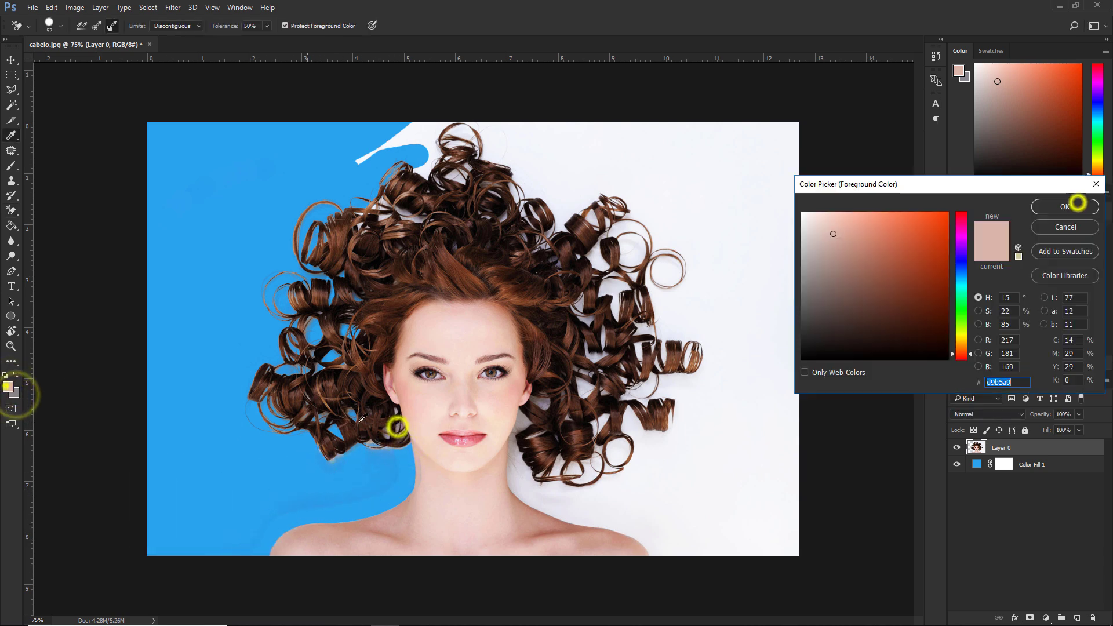
pyautogui.keyDown('alt'); pyautogui.click(377, 439); pyautogui.keyUp('alt')
# Step: Sample the white above the hair as background color and erase the background across the top of the head
pyautogui.click(16, 394)
pyautogui.click(410, 134)
pyautogui.click(1064, 208)
pyautogui.moveTo(358, 155)
pyautogui.mouseDown()
pyautogui.moveTo(498, 132)
pyautogui.moveTo(565, 151)
pyautogui.mouseUp()
# Step: Sample the tone inside the upper curls left of center as background color and erase the gaps between them
pyautogui.click(15, 395)
pyautogui.click(416, 221)
pyautogui.click(1062, 202)
pyautogui.moveTo(381, 201); pyautogui.dragTo(416, 219)
# Step: Sample the white beside the top curls' right side as background color and erase toward the upper-right curls
pyautogui.click(15, 393)
pyautogui.click(526, 186)
pyautogui.click(1084, 207)
pyautogui.moveTo(519, 151); pyautogui.dragTo(597, 191)
# Step: Sample background tones from two gaps in the hair right of the crown and erase the gaps there
pyautogui.click(14, 394)
pyautogui.click(559, 225)
pyautogui.click(1076, 207)
pyautogui.click(15, 394)
pyautogui.click(505, 218)
pyautogui.click(1073, 207)
pyautogui.click(486, 219)
# Step: Sample the white above the upper-right curls as background color and erase the background around their outer side
pyautogui.click(14, 395)
pyautogui.click(609, 129)
pyautogui.click(1073, 207)
pyautogui.moveTo(562, 124)
pyautogui.mouseDown()
pyautogui.moveTo(788, 168)
pyautogui.moveTo(696, 191)
pyautogui.moveTo(661, 250)
pyautogui.moveTo(616, 236)
pyautogui.moveTo(672, 307)
pyautogui.mouseUp()
pyautogui.click(14, 395)
pyautogui.click(605, 243)
pyautogui.click(1074, 206)
pyautogui.hotkey('ctrl', 'z')
# Step: Sample background tones from the gaps in the right curls and erase through them out to the photo's right side
pyautogui.click(15, 393)
pyautogui.click(579, 305)
pyautogui.click(1047, 210)
pyautogui.click(15, 393)
pyautogui.click(600, 257)
pyautogui.click(1046, 211)
pyautogui.moveTo(604, 251)
pyautogui.mouseDown()
pyautogui.moveTo(633, 268)
pyautogui.moveTo(719, 256)
pyautogui.moveTo(722, 295)
pyautogui.moveTo(666, 320)
pyautogui.moveTo(771, 348)
pyautogui.mouseUp()
# Step: Resample the background color beside the middle-right curls and erase the white area to their right
pyautogui.click(16, 393)
pyautogui.click(642, 303)
pyautogui.click(1074, 203)
pyautogui.moveTo(671, 360); pyautogui.dragTo(777, 372)
# Step: Sample background tones from three gaps between the middle-right curls and erase the light areas inside them
pyautogui.click(15, 395)
pyautogui.click(655, 348)
pyautogui.click(1068, 206)
pyautogui.click(15, 395)
pyautogui.click(604, 325)
pyautogui.click(1069, 207)
pyautogui.click(16, 394)
pyautogui.click(592, 383)
pyautogui.click(1065, 206)
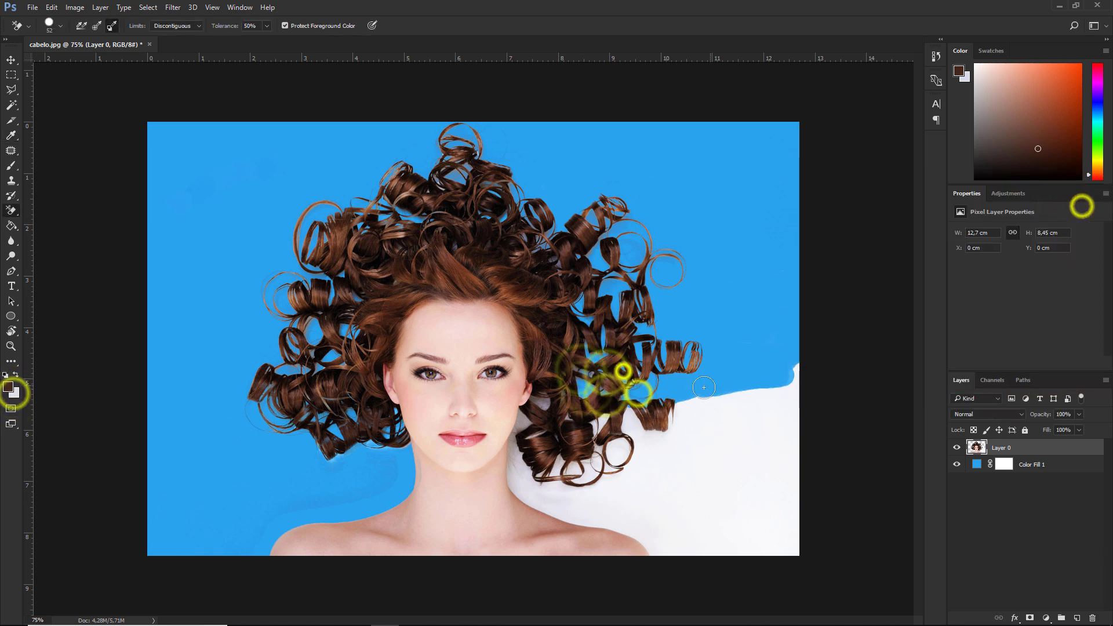
# Step: Erase the lower-right background along the right shoulder, sampling the white beside it and protecting the shoulder's skin tone
pyautogui.moveTo(671, 438)
pyautogui.mouseDown()
pyautogui.moveTo(721, 435)
pyautogui.moveTo(651, 446)
pyautogui.moveTo(650, 497)
pyautogui.mouseUp()
pyautogui.click(9, 388)
pyautogui.click(631, 542)
pyautogui.click(639, 547)
pyautogui.click(1069, 212)
pyautogui.click(17, 392)
pyautogui.click(623, 530)
pyautogui.click(1065, 206)
pyautogui.moveTo(638, 542)
pyautogui.mouseDown()
pyautogui.moveTo(635, 525)
pyautogui.moveTo(652, 521)
pyautogui.moveTo(671, 475)
pyautogui.mouseUp()
# Step: Sample the background and protected skin tone beside the right of the neck, and erase up to the lower-right curls
pyautogui.click(15, 394)
pyautogui.click(522, 471)
pyautogui.click(1063, 204)
pyautogui.click(10, 387)
pyautogui.click(510, 466)
pyautogui.click(1076, 204)
pyautogui.moveTo(531, 492)
pyautogui.mouseDown()
pyautogui.moveTo(515, 462)
pyautogui.moveTo(571, 480)
pyautogui.moveTo(613, 444)
pyautogui.mouseUp()
# Step: Sample the background beside the lowest right curl as background color and the curl's hair as protected foreground color
pyautogui.click(14, 397)
pyautogui.click(629, 472)
pyautogui.click(1081, 203)
pyautogui.click(9, 387)
pyautogui.click(629, 460)
pyautogui.click(1067, 206)
# Step: Sample the gap between the neck and right curls as background and the nearby hair as protected foreground, and erase the gap
pyautogui.click(15, 394)
pyautogui.click(521, 419)
pyautogui.click(1061, 211)
pyautogui.click(8, 387)
pyautogui.click(534, 410)
pyautogui.click(1061, 206)
pyautogui.click(520, 450)
# Step: Erase the leftover background spots around the lower curls, the right-hand curls and the top curl
pyautogui.click(394, 458)
pyautogui.click(573, 494)
pyautogui.click(472, 155)
pyautogui.click(686, 454)
pyautogui.click(680, 294)
pyautogui.click(628, 257)
pyautogui.click(445, 152)
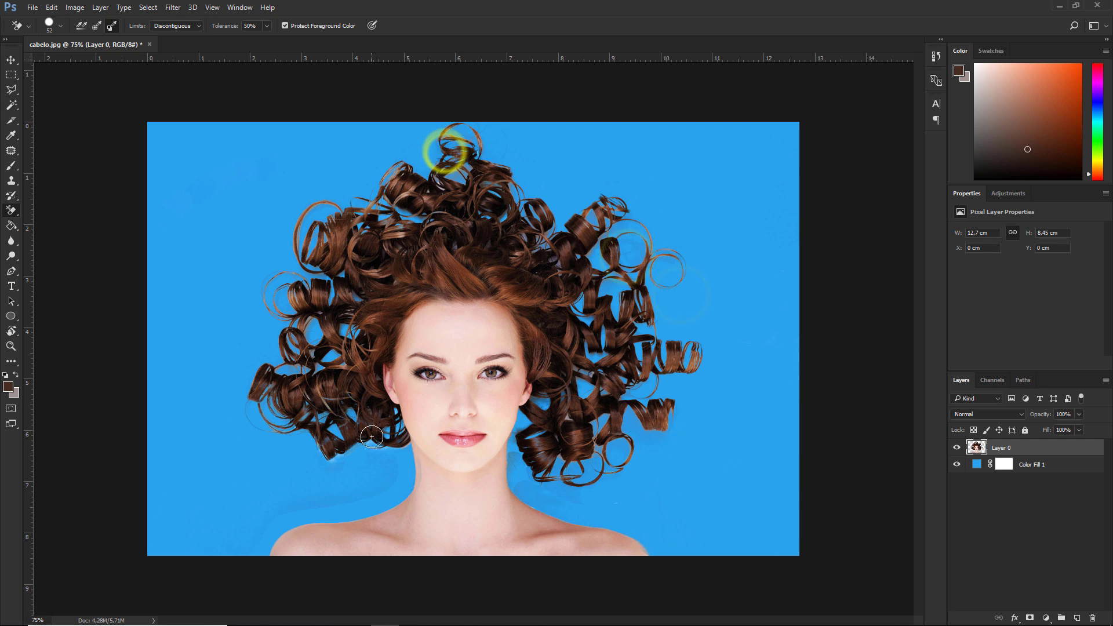